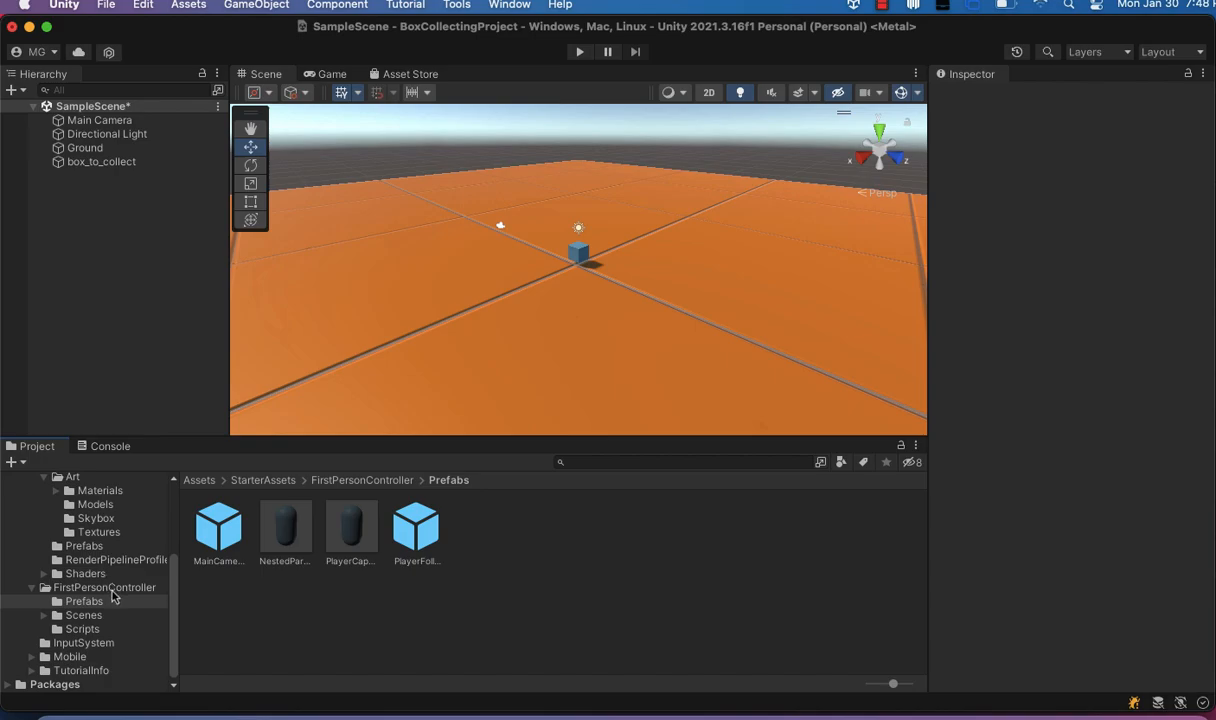
Browse the FirstPersonController folder in StarterAssets, open its Prefabs subfolder and select the MainCamera prefab
click(108, 588)
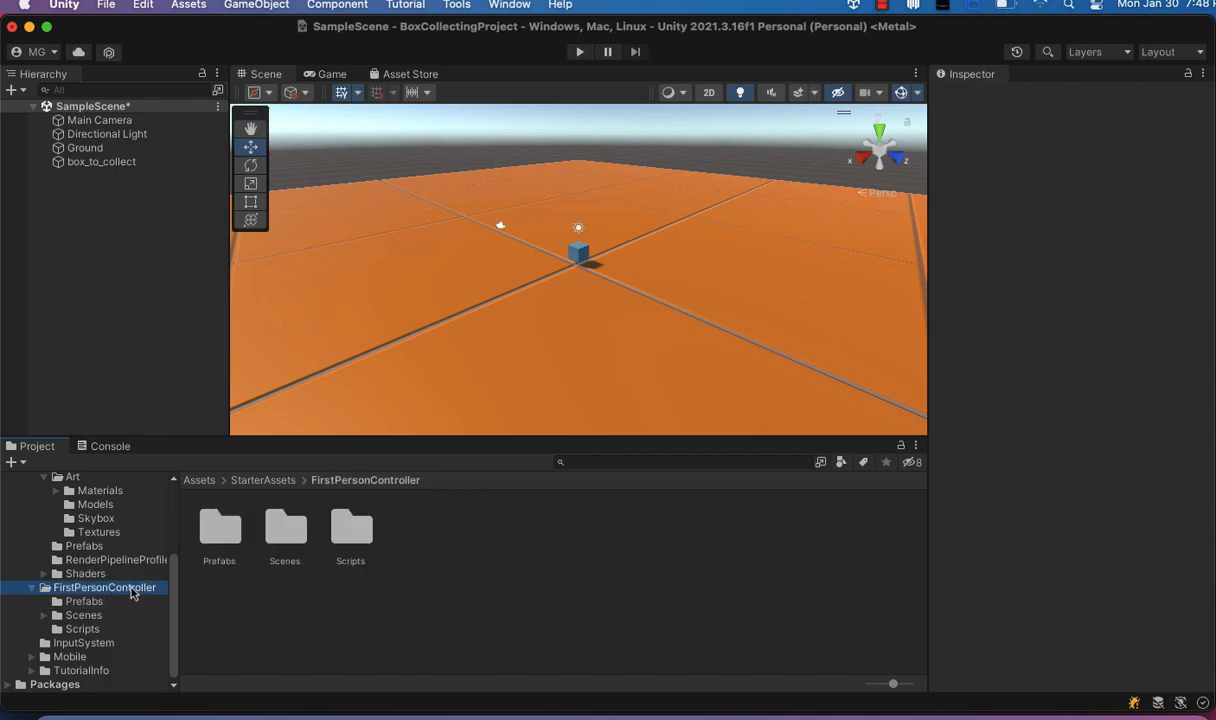
scroll(70, 555, up, 3)
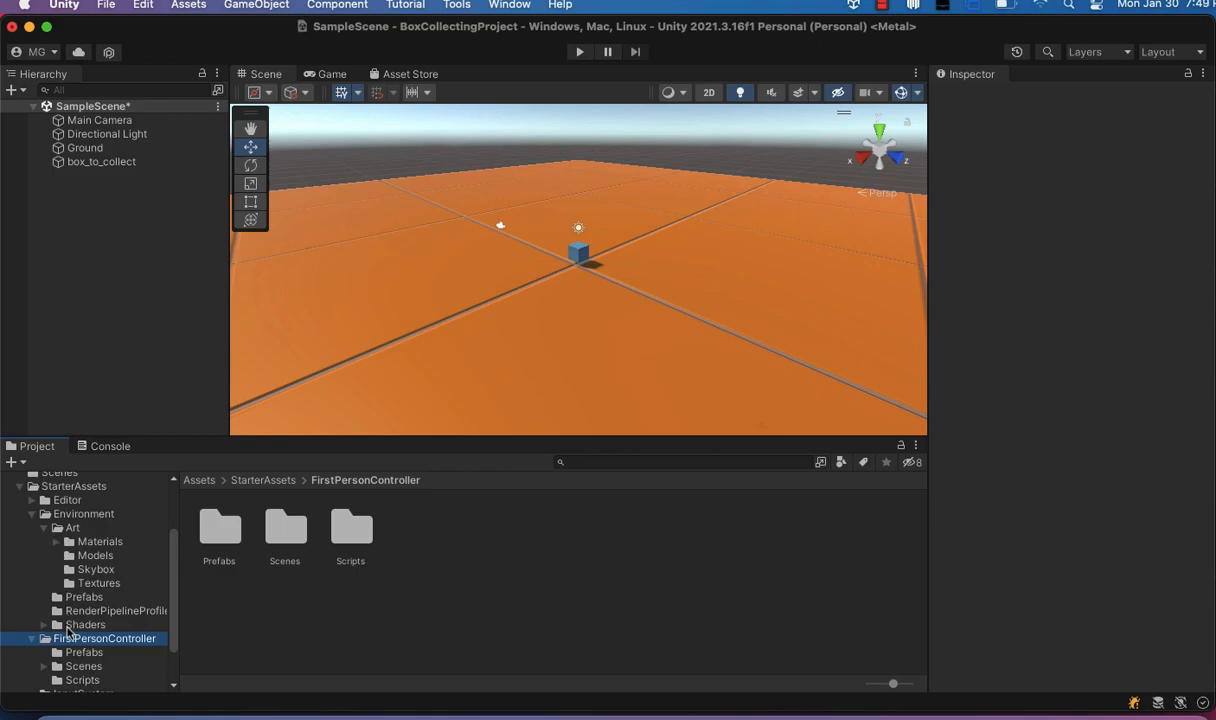
scroll(68, 626, down, 2)
scroll(68, 628, down, 2)
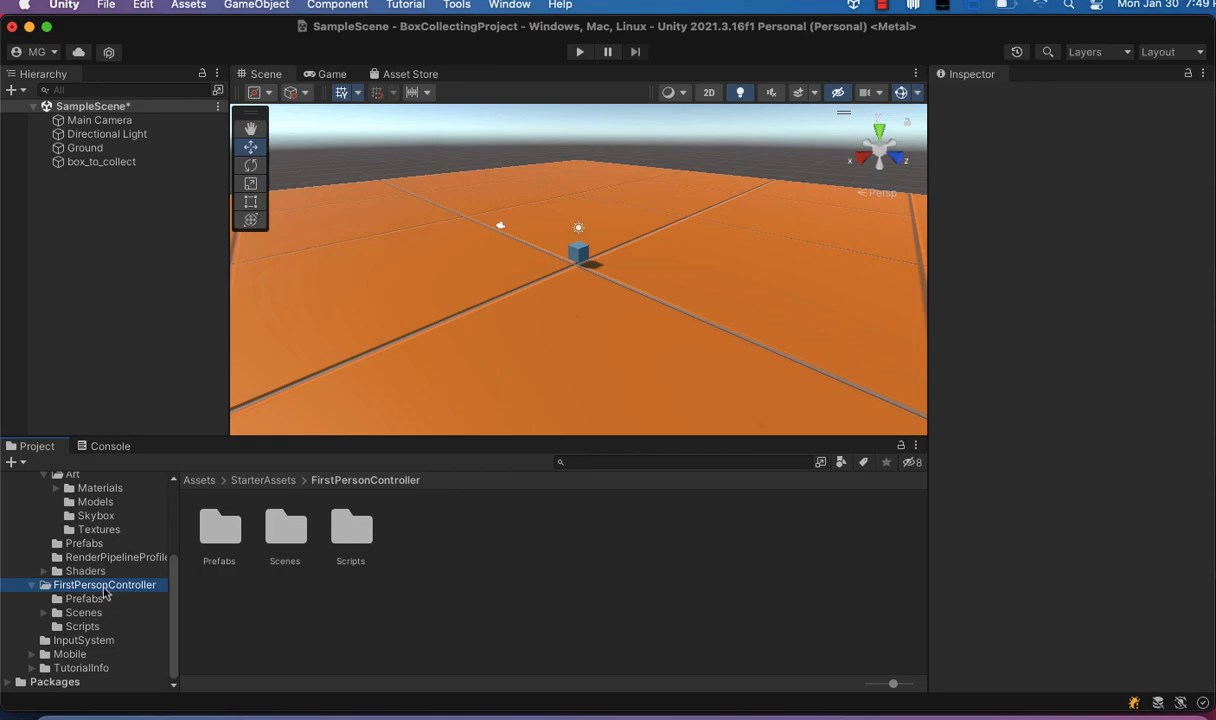
click(104, 591)
click(45, 591)
click(54, 601)
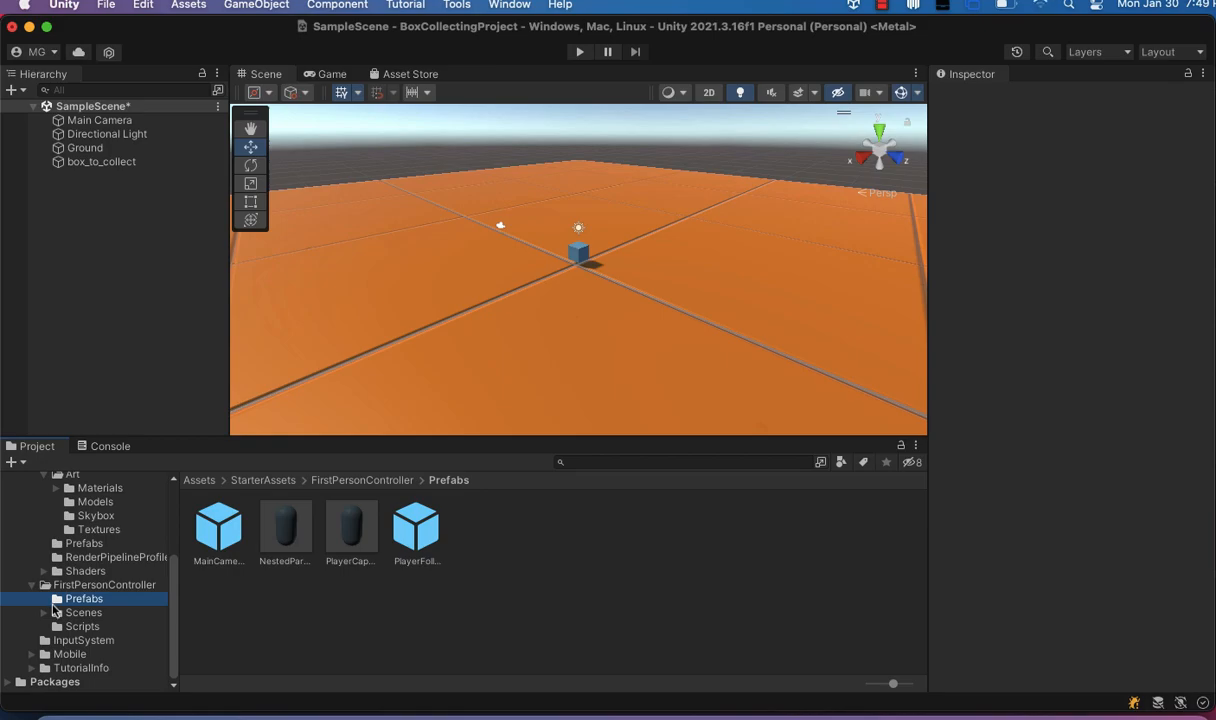
click(217, 565)
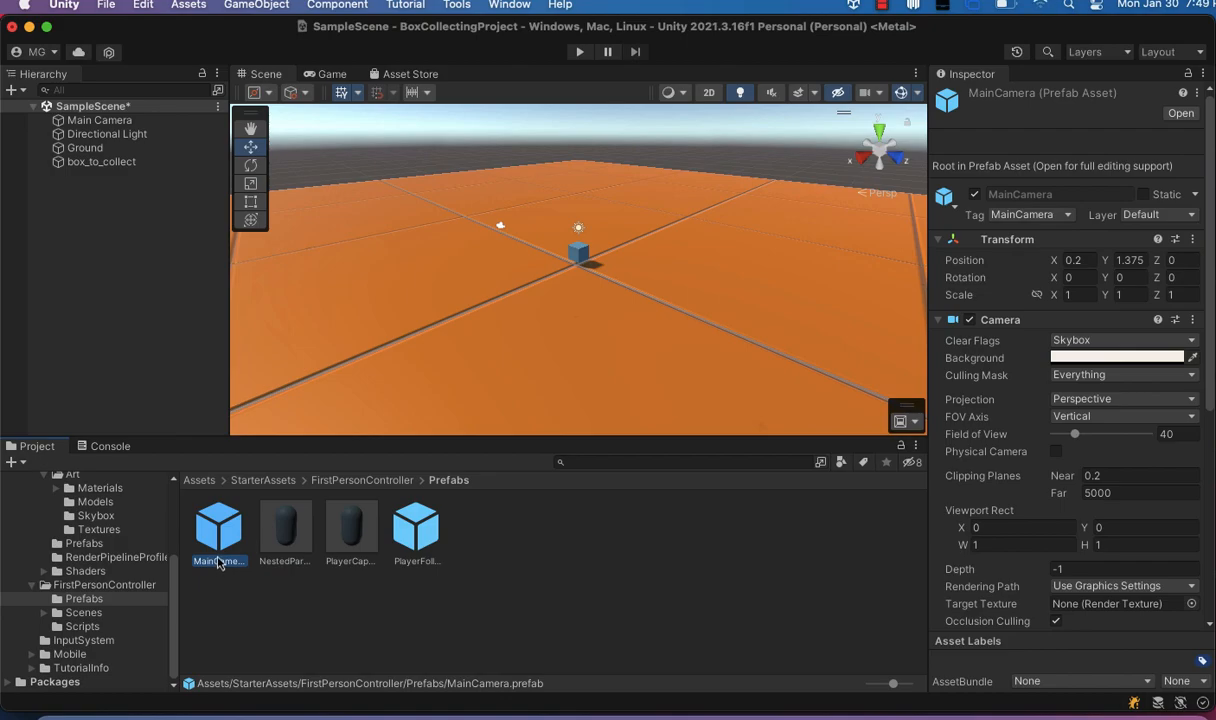
Deactivate the scene's original Main Camera and place the MainCamera prefab on the ground near the blue box
click(113, 123)
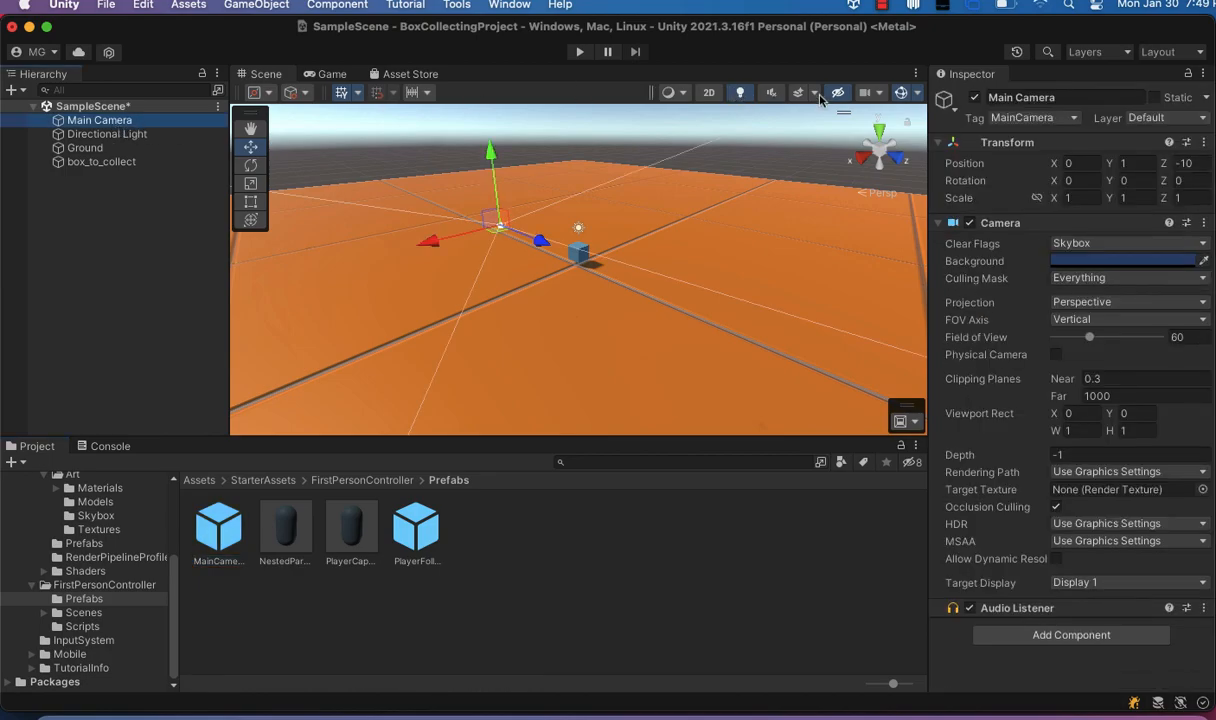
click(974, 98)
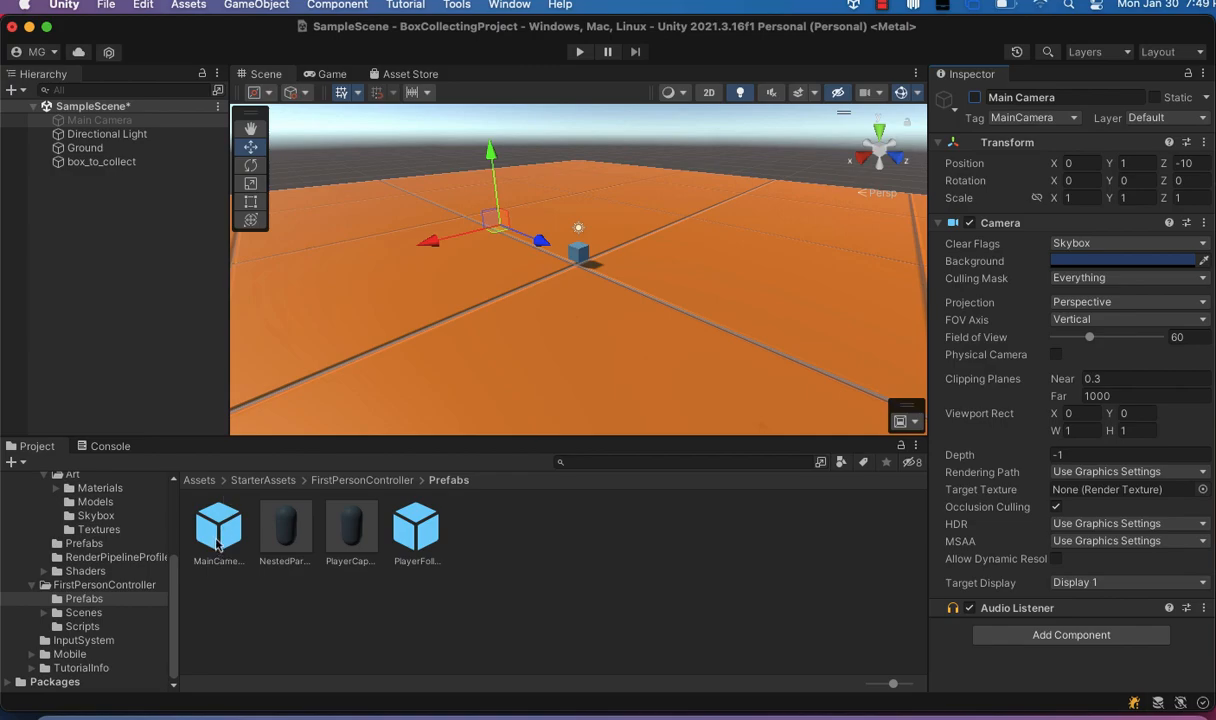
drag(218, 543, 488, 294)
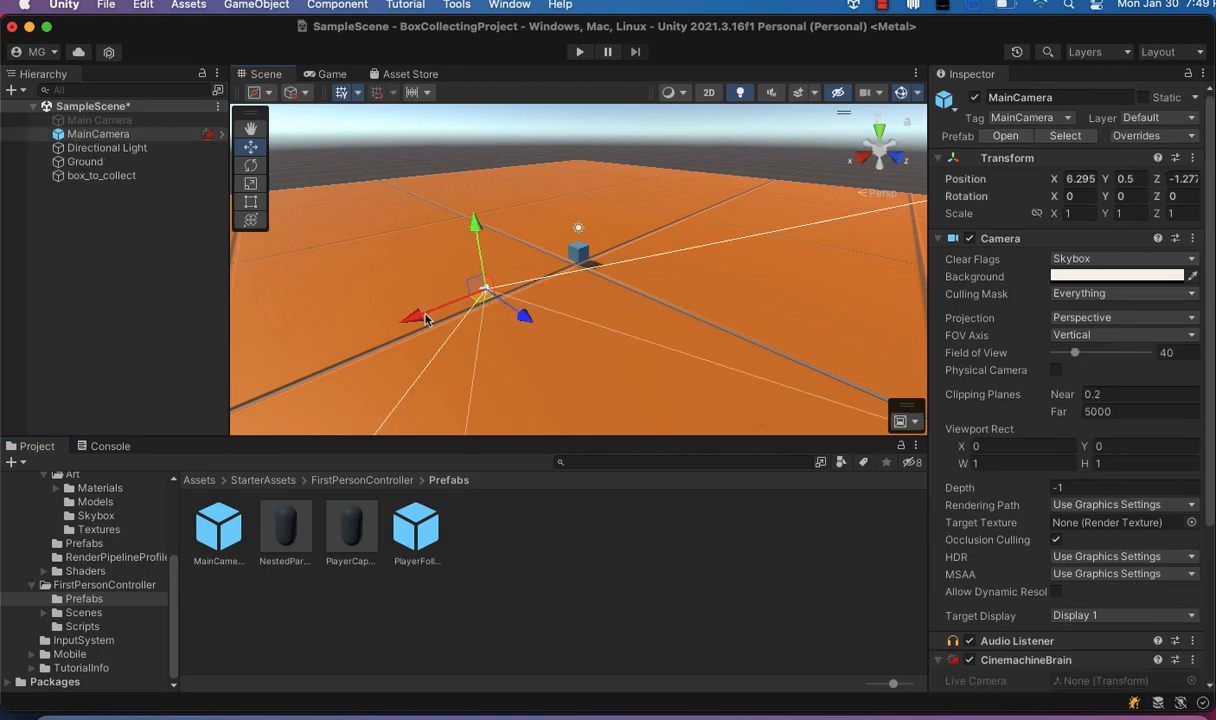
Review the components of the newly placed MainCamera, down to its CinemachineBrain settings
click(188, 134)
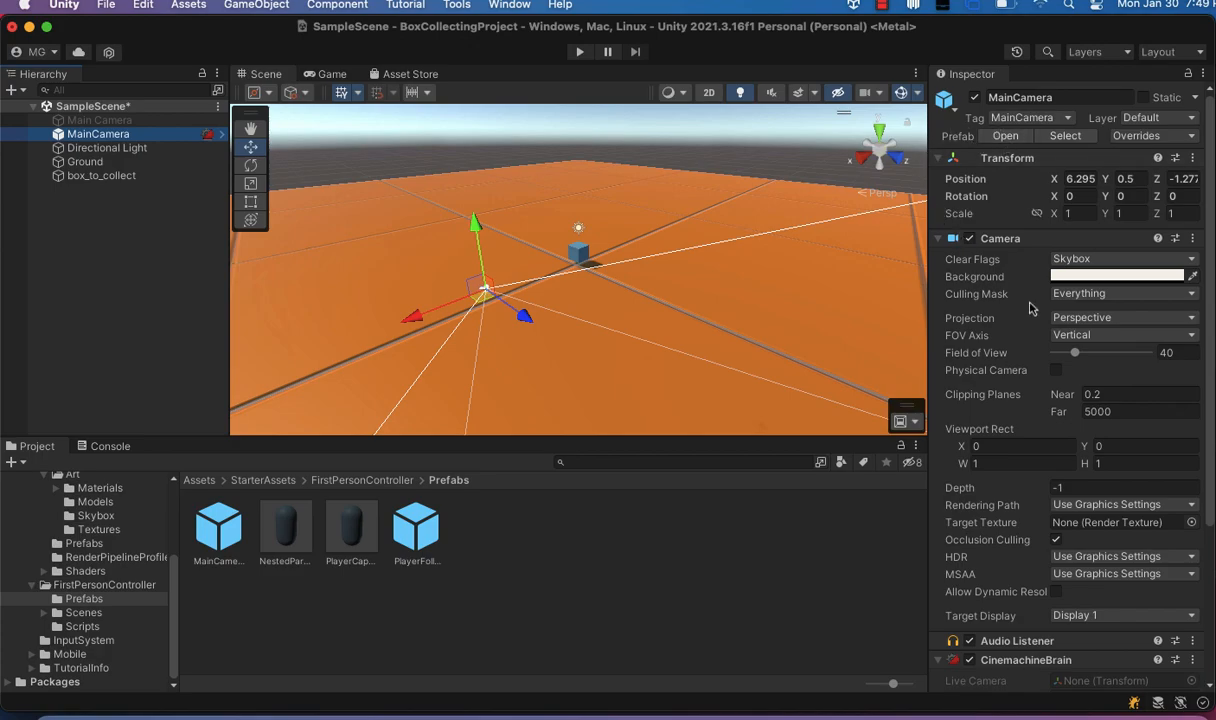
scroll(1030, 307, down, 3)
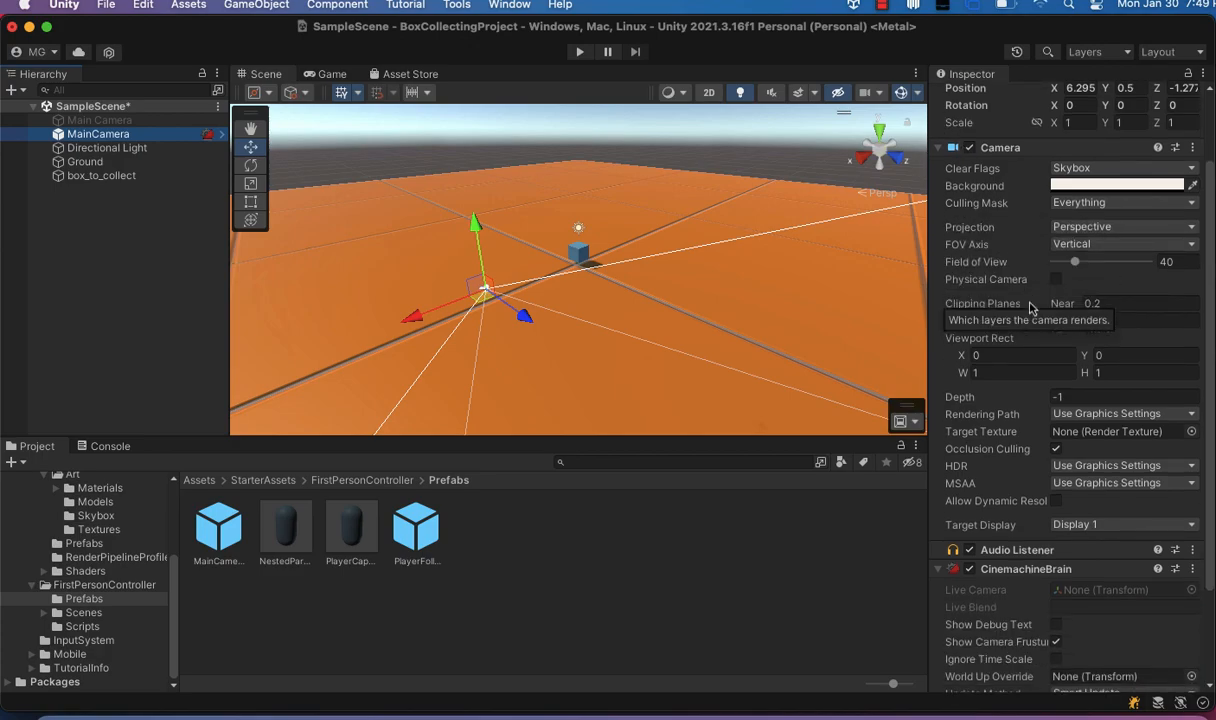
scroll(1030, 310, down, 4)
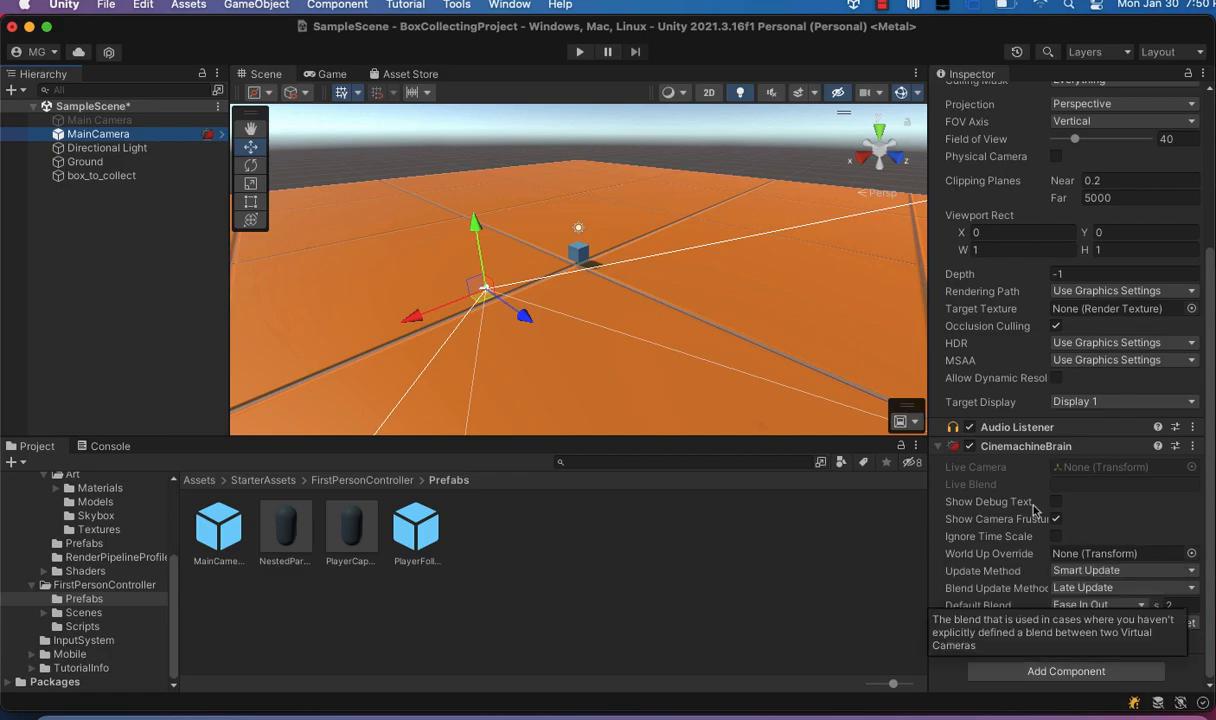
scroll(1032, 403, up, 5)
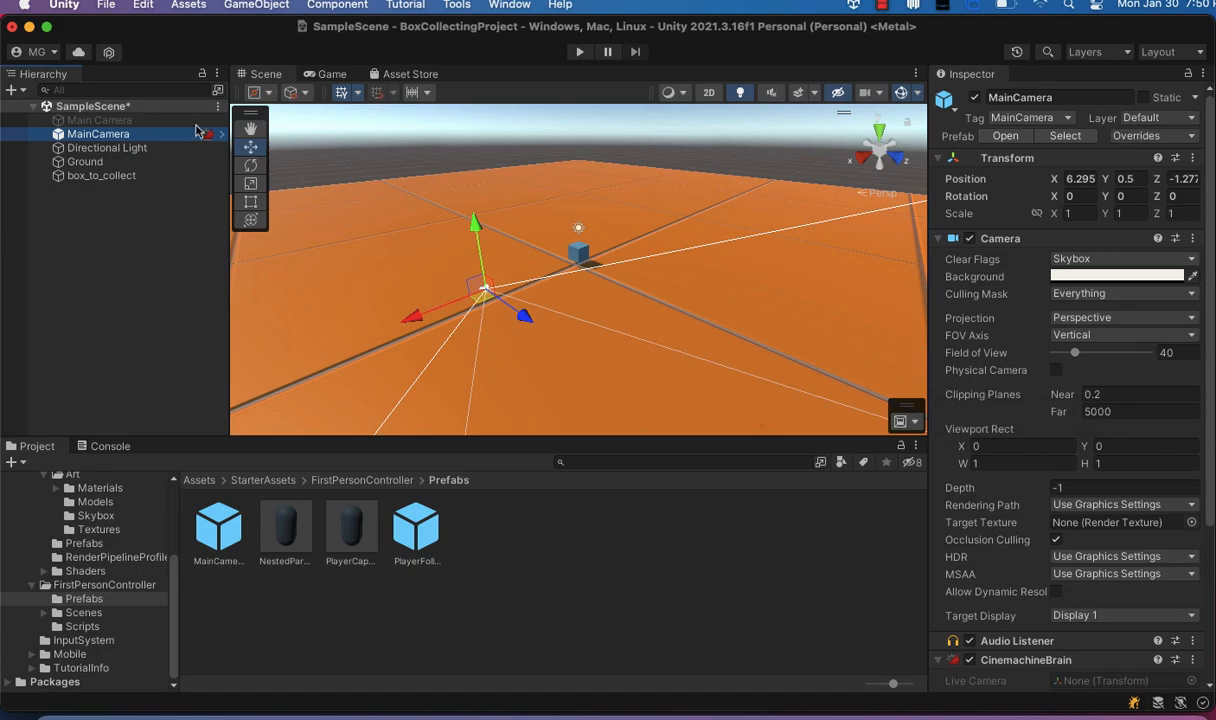
Save the scene and run it briefly in Play mode to check the new camera's view
click(180, 62)
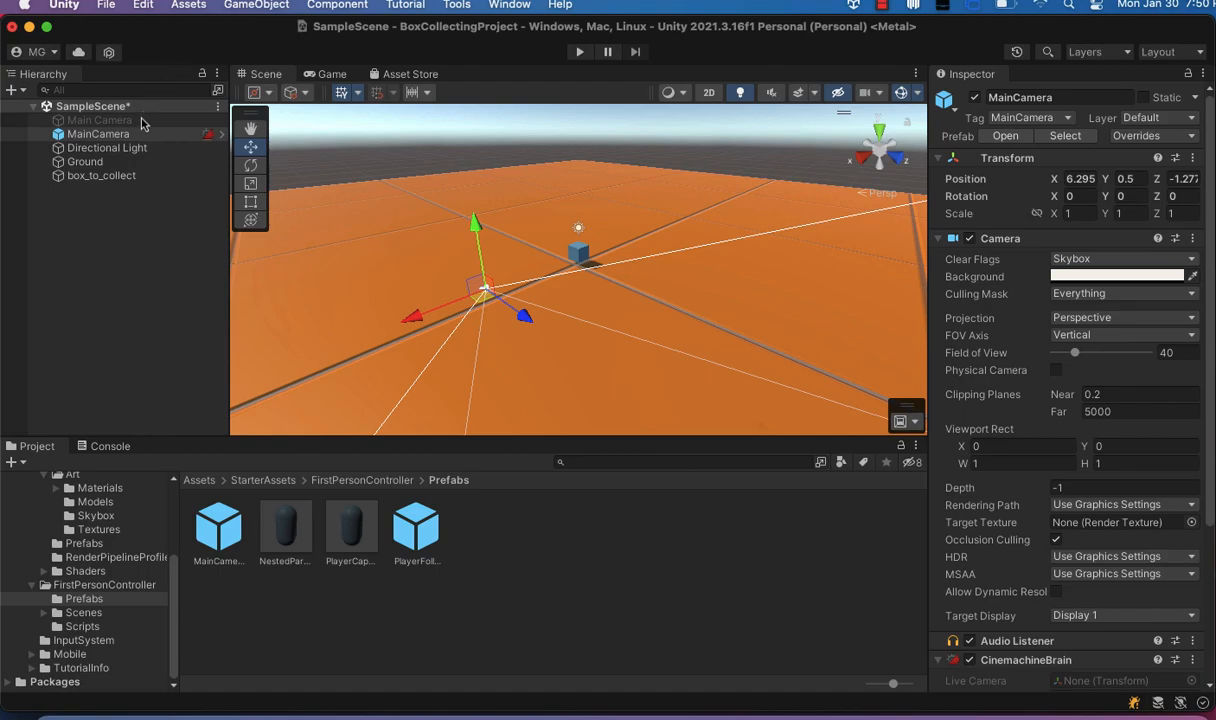
key(super+s)
click(170, 224)
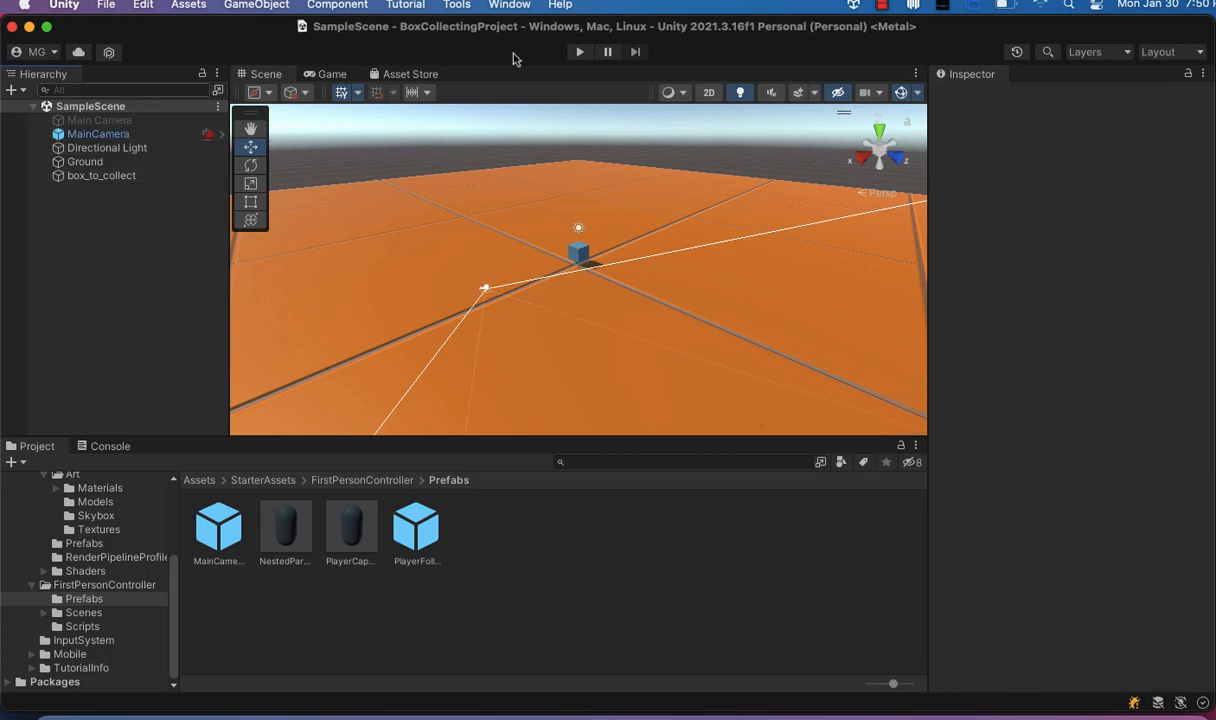
click(579, 54)
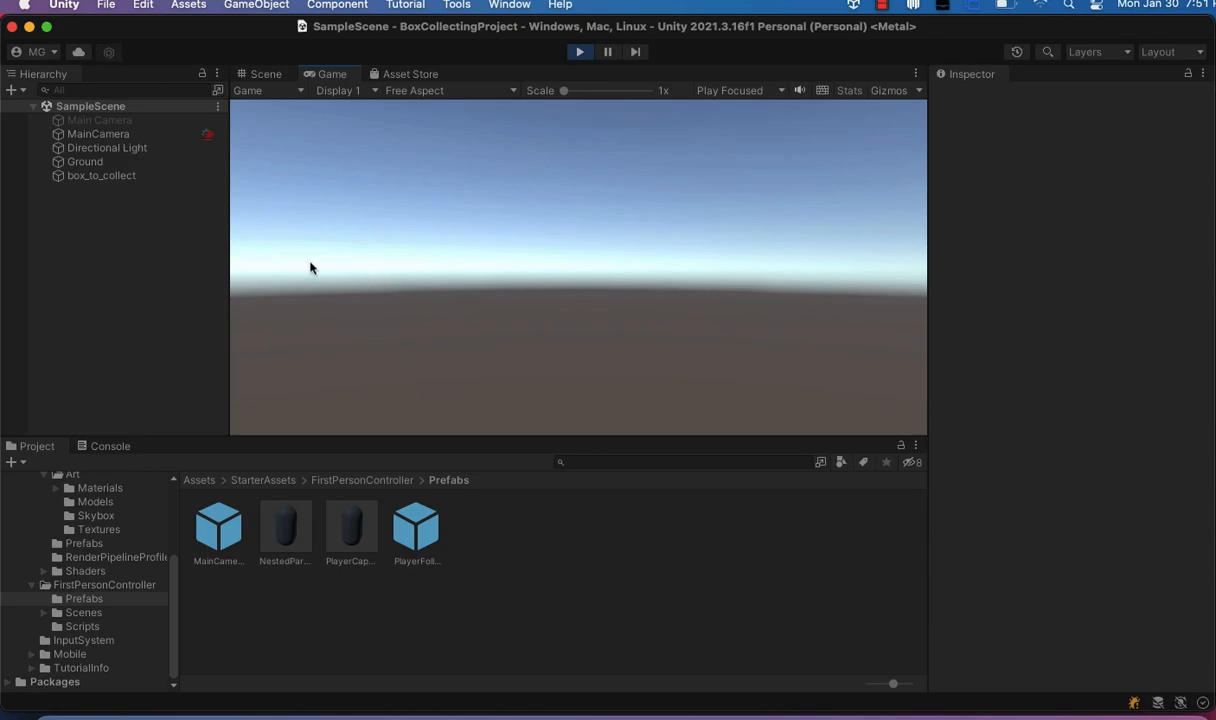
click(580, 56)
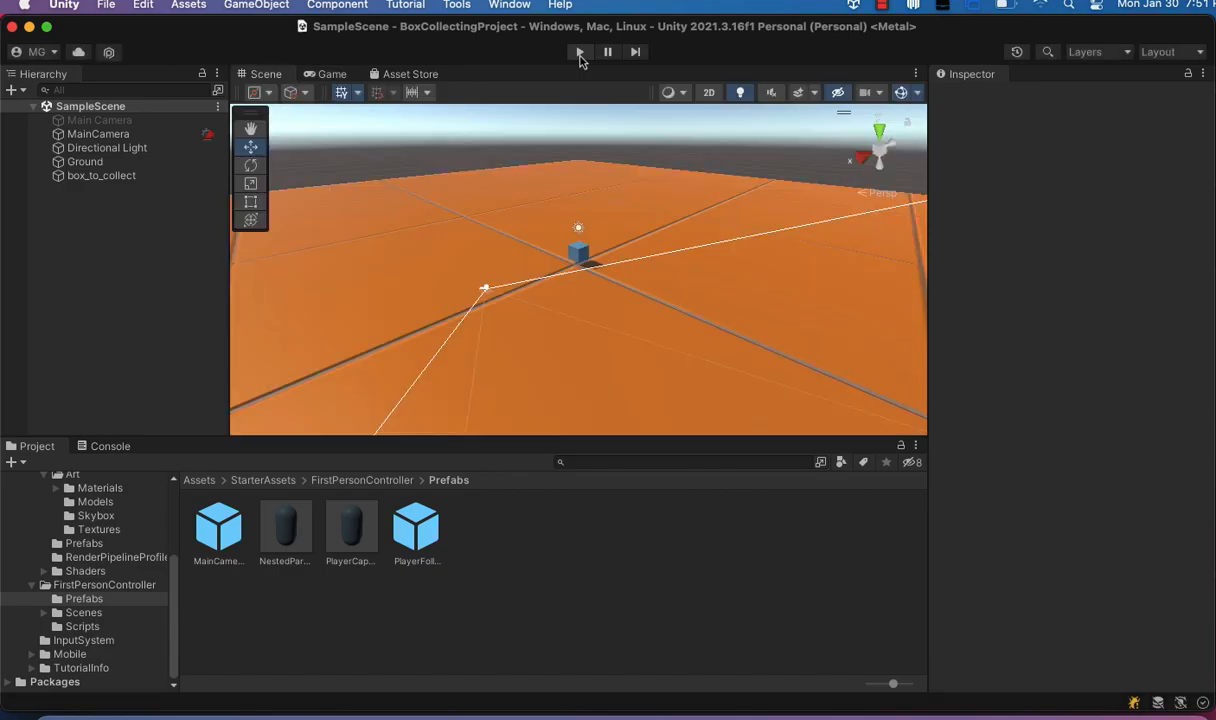
Raise the MainCamera in the scene to a Y position of about 2.35
click(484, 290)
drag(474, 222, 474, 195)
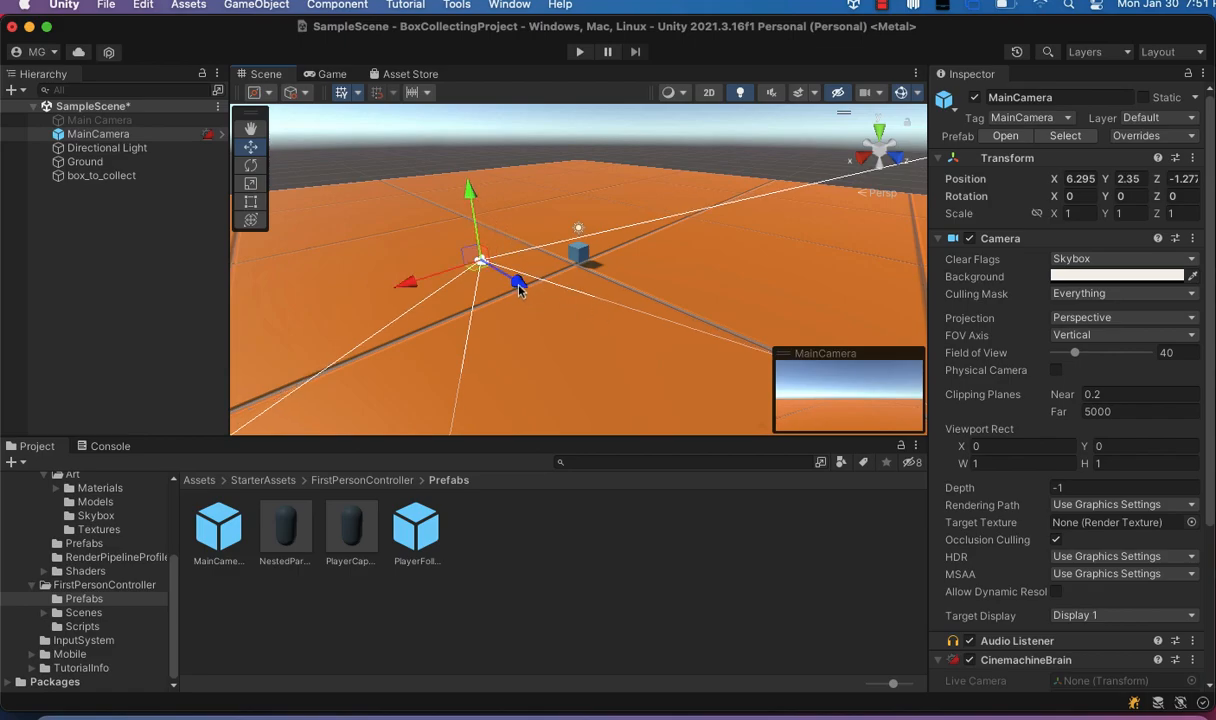
click(253, 170)
mouse_move(411, 259)
mouse_down()
mouse_move(395, 261)
mouse_move(410, 265)
mouse_up()
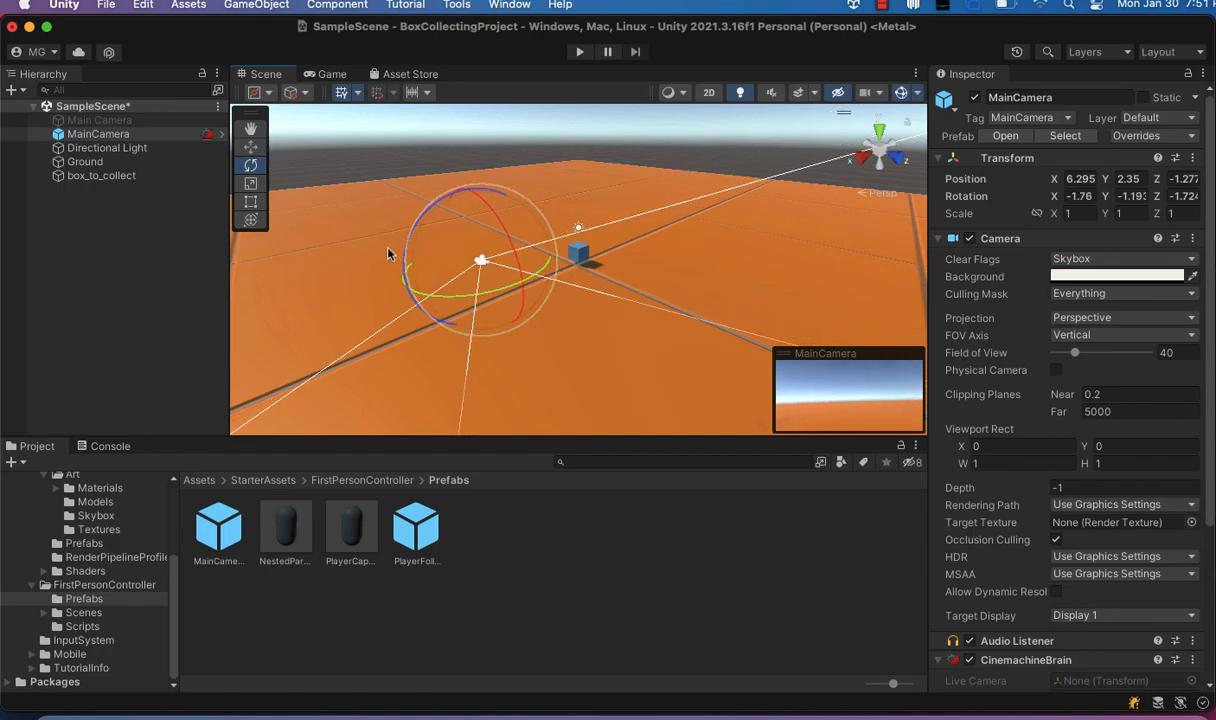
key(super+z)
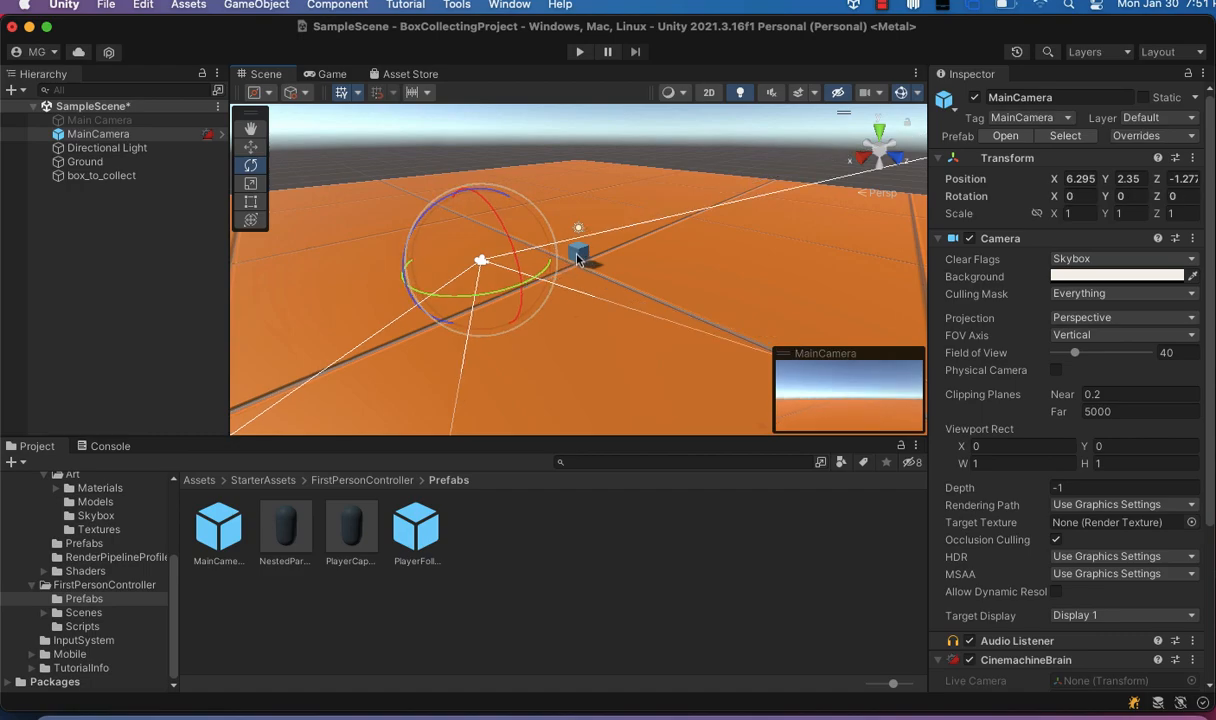
Move the MainCamera to about X 2.17, Z -12.4 so it faces the box, and play-test the scene briefly
click(250, 148)
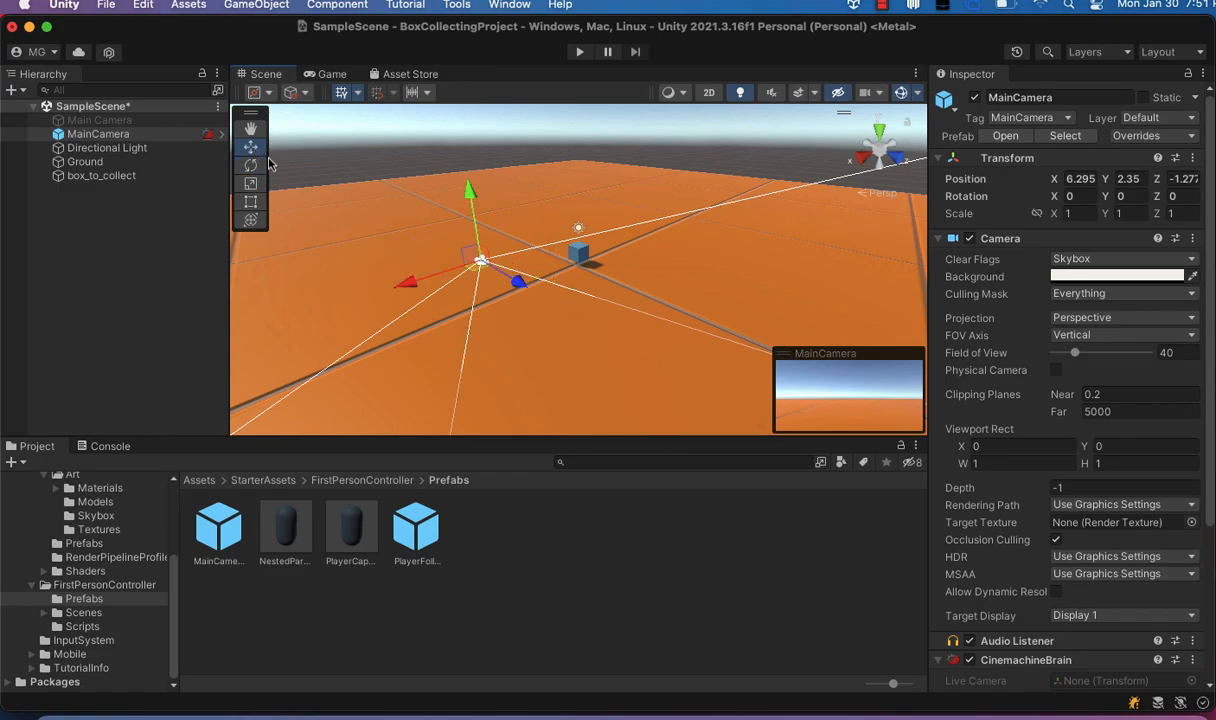
drag(405, 279, 471, 229)
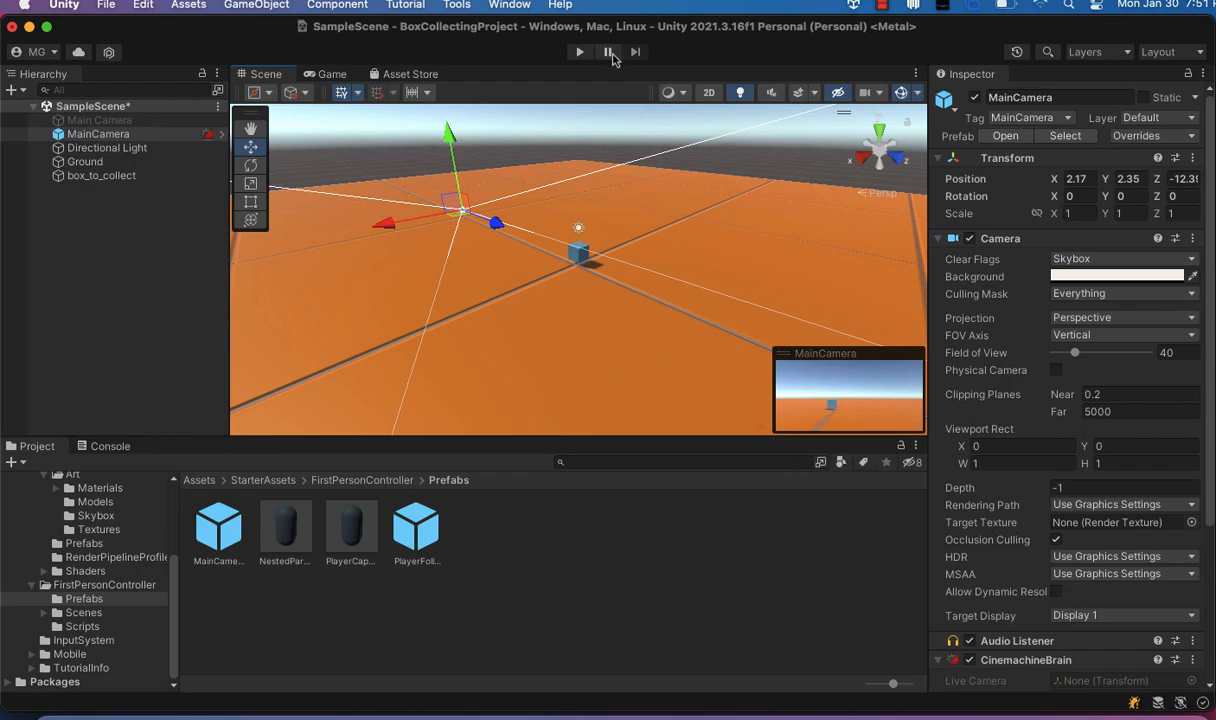
click(579, 53)
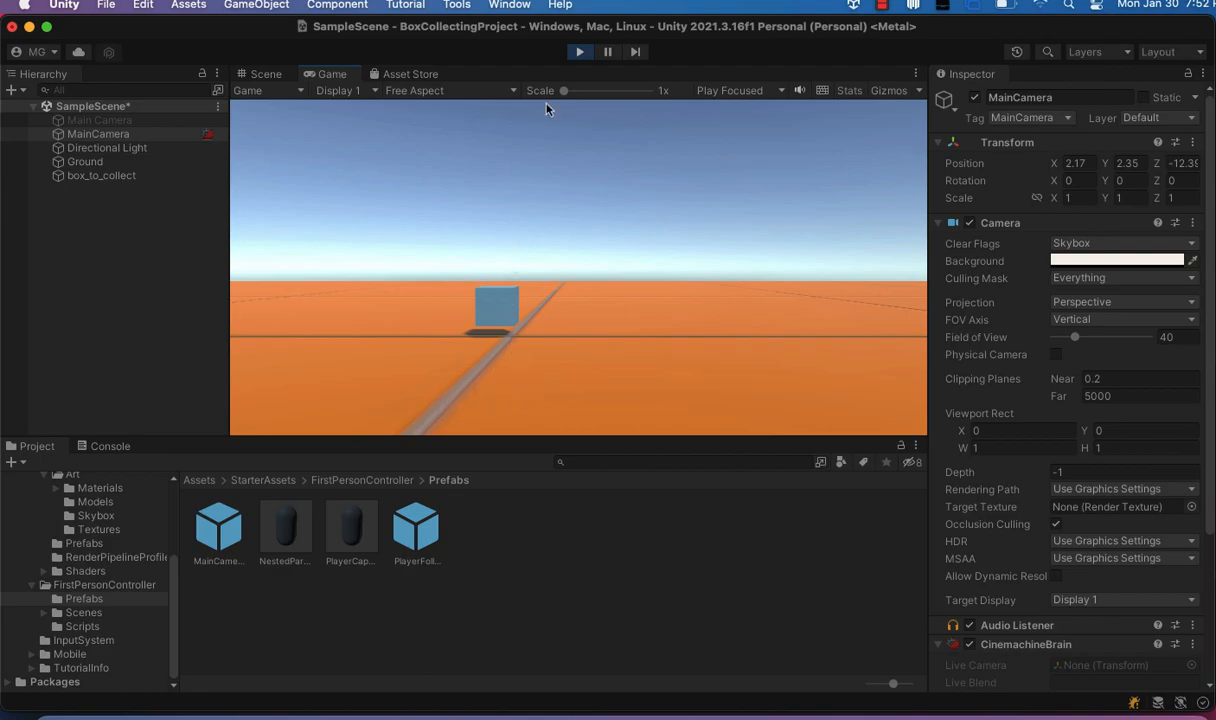
click(579, 52)
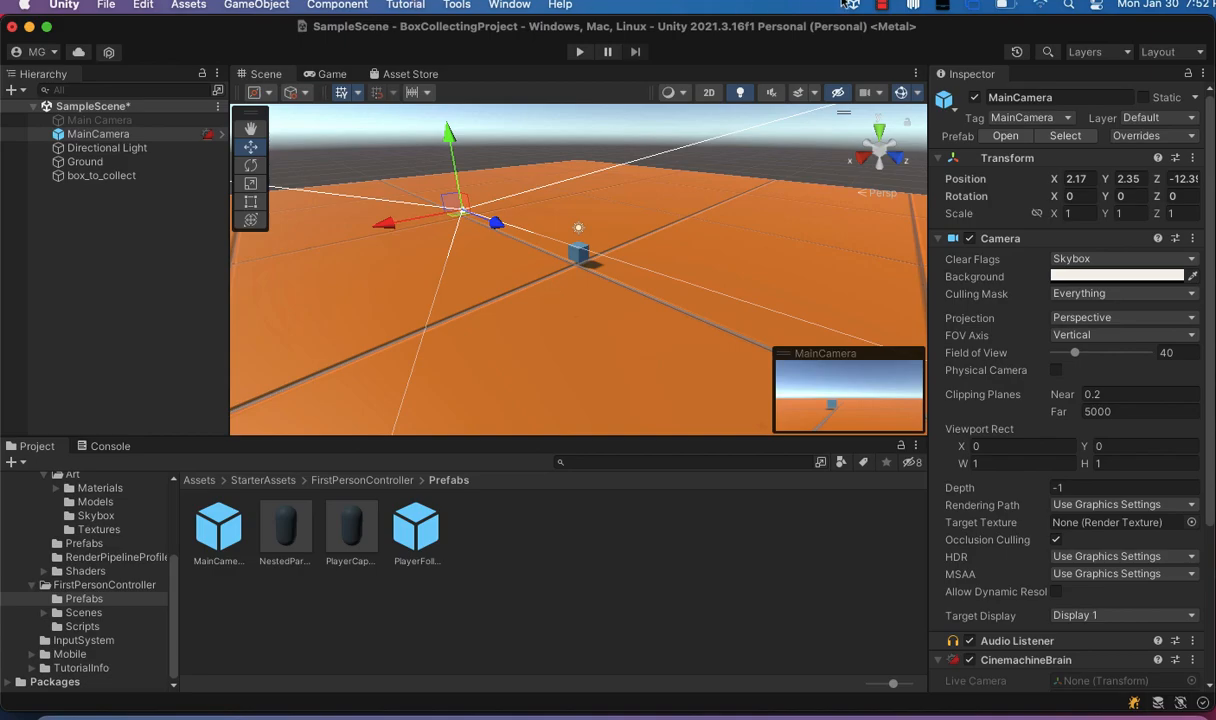
click(885, 12)
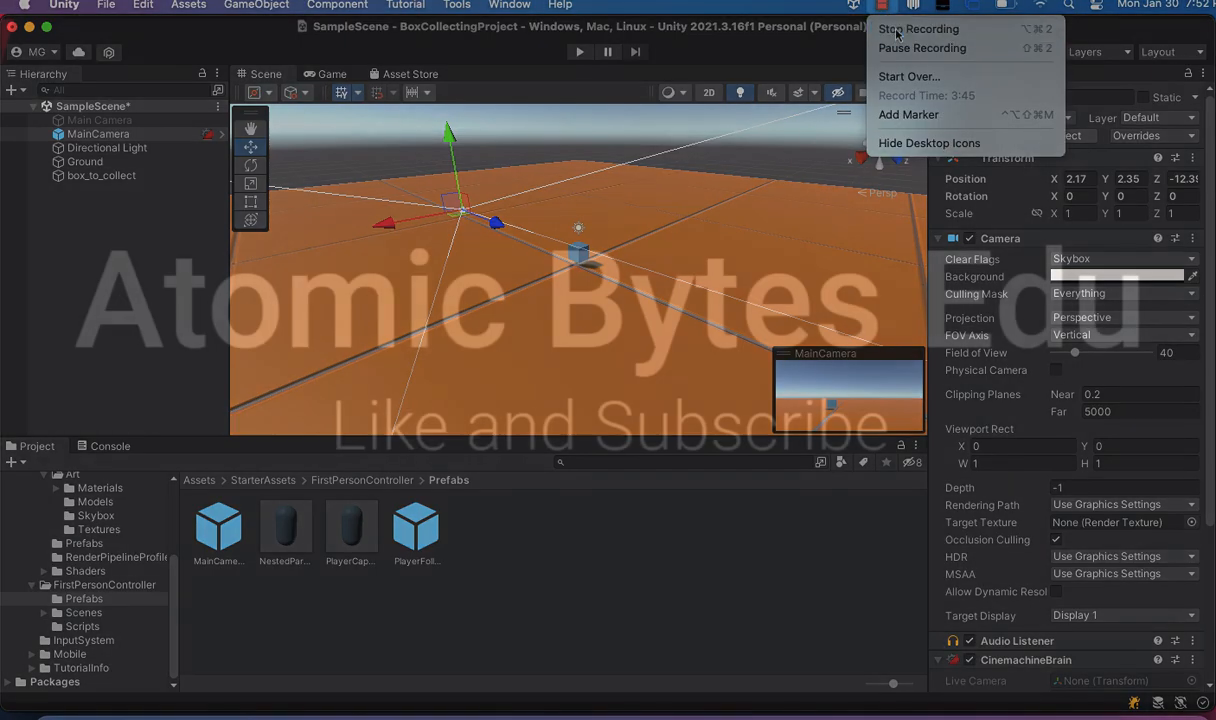
click(897, 32)
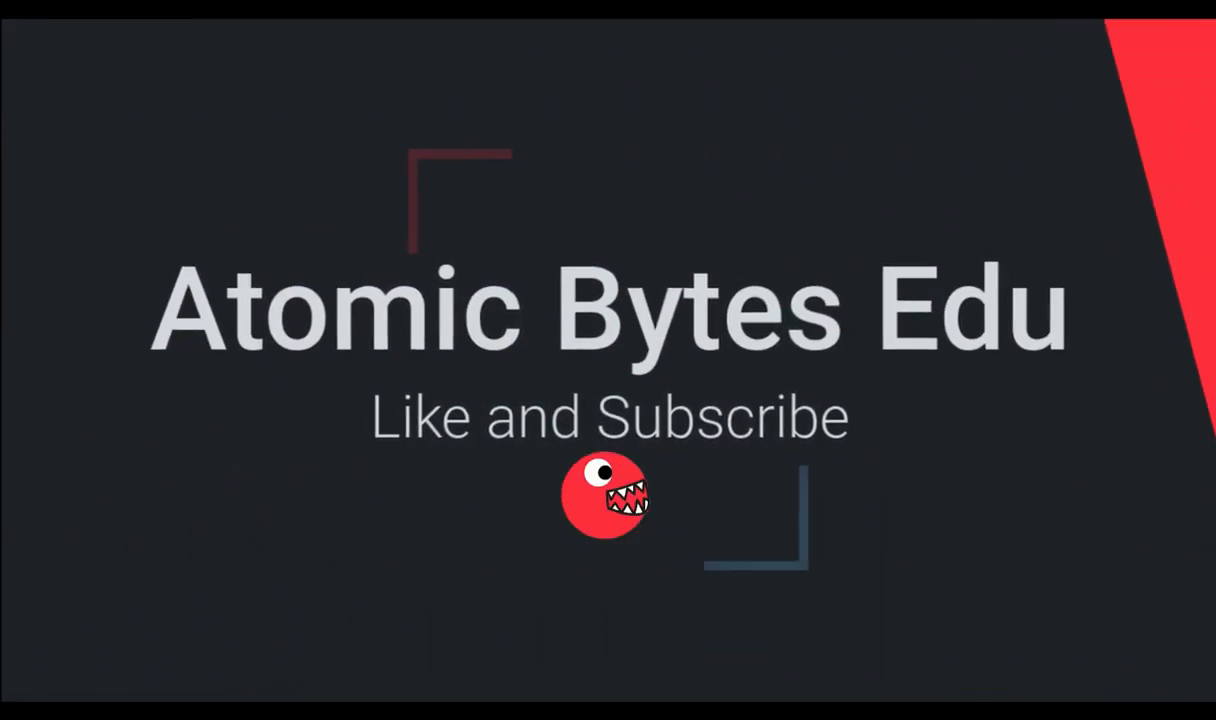